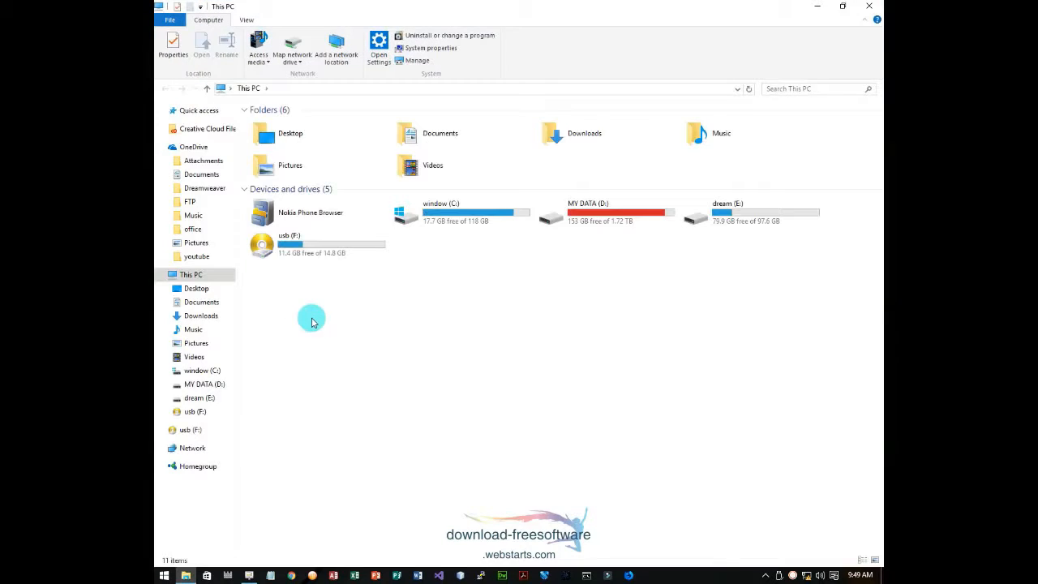
# Step: Quick-format the usb (F:) drive with the NTFS file system, accept the data-erase warning and close the format dialog
pyautogui.click(323, 243)
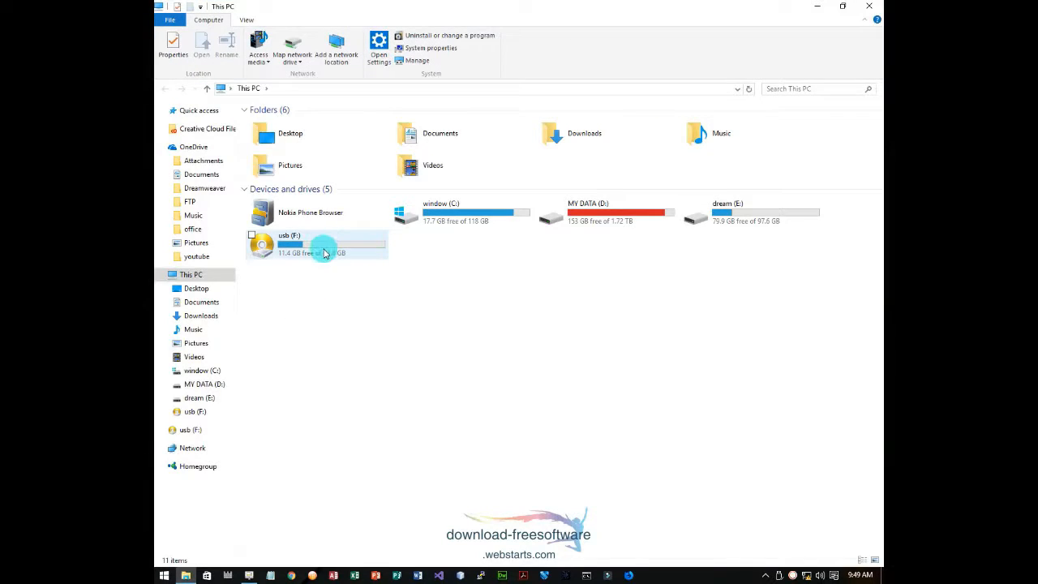
pyautogui.click(324, 254)
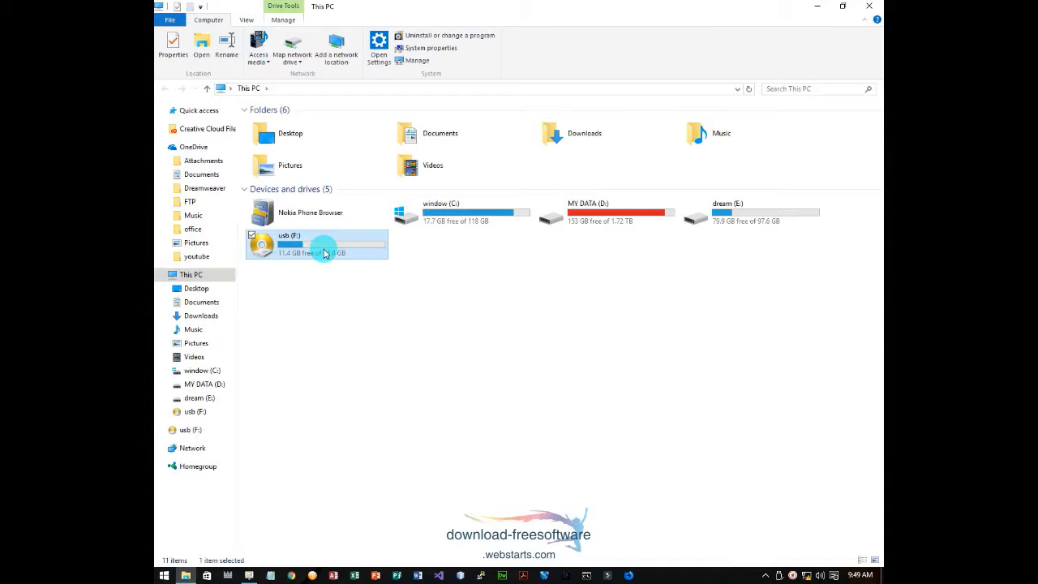
pyautogui.rightClick(325, 254)
pyautogui.click(408, 460)
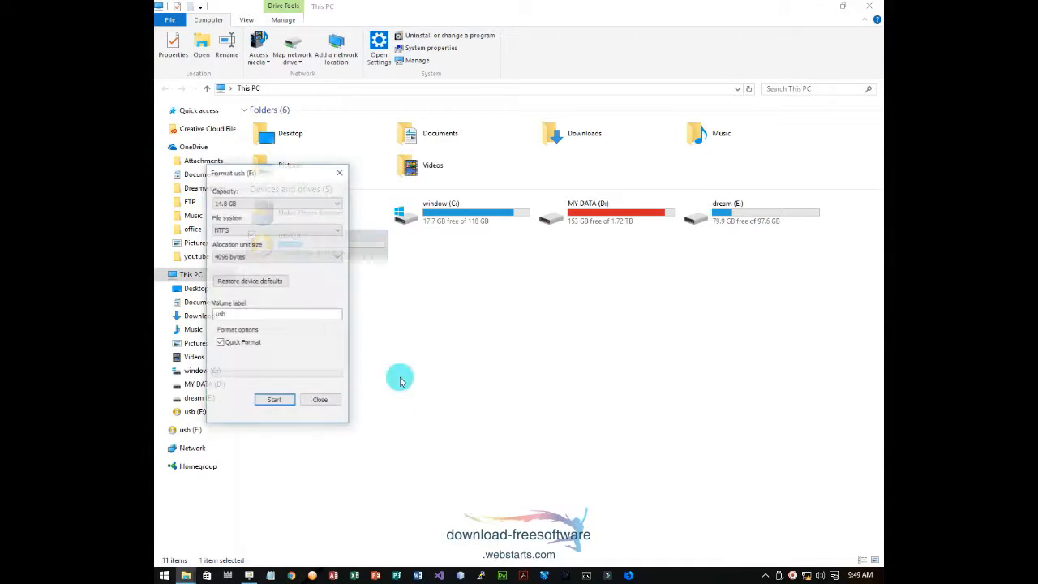
pyautogui.click(284, 230)
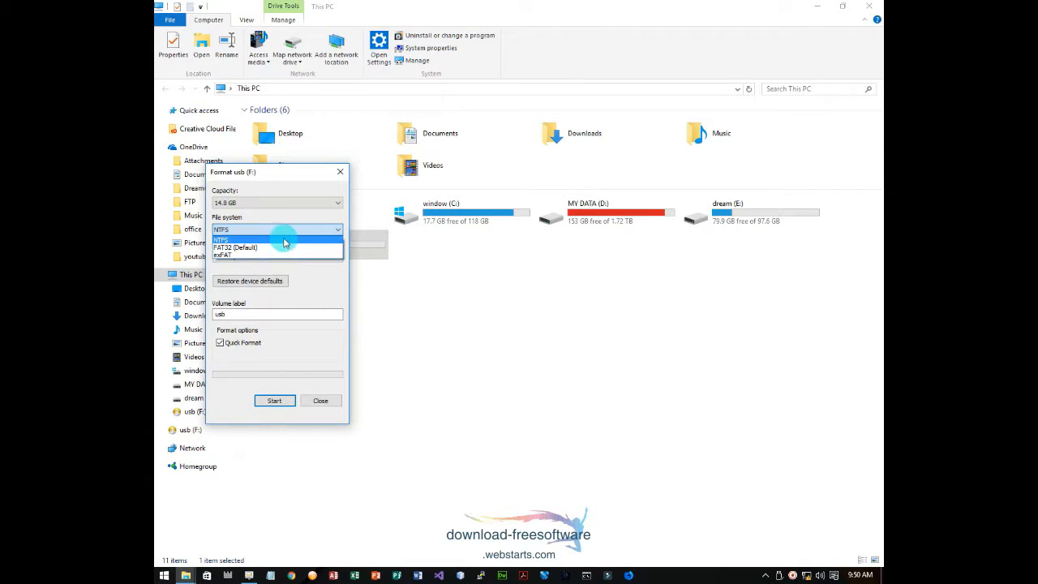
pyautogui.click(278, 240)
pyautogui.click(276, 399)
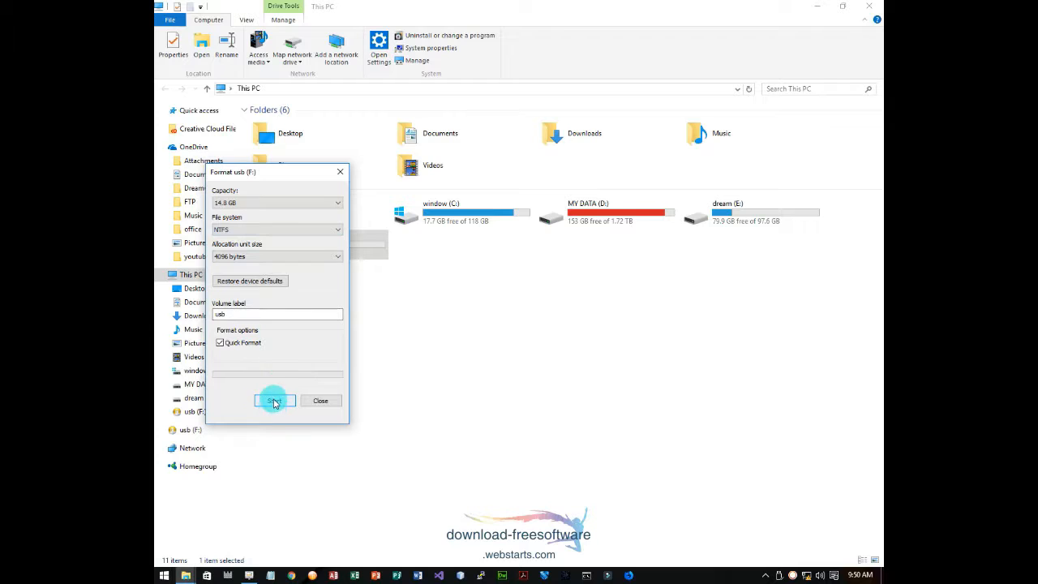
pyautogui.click(548, 291)
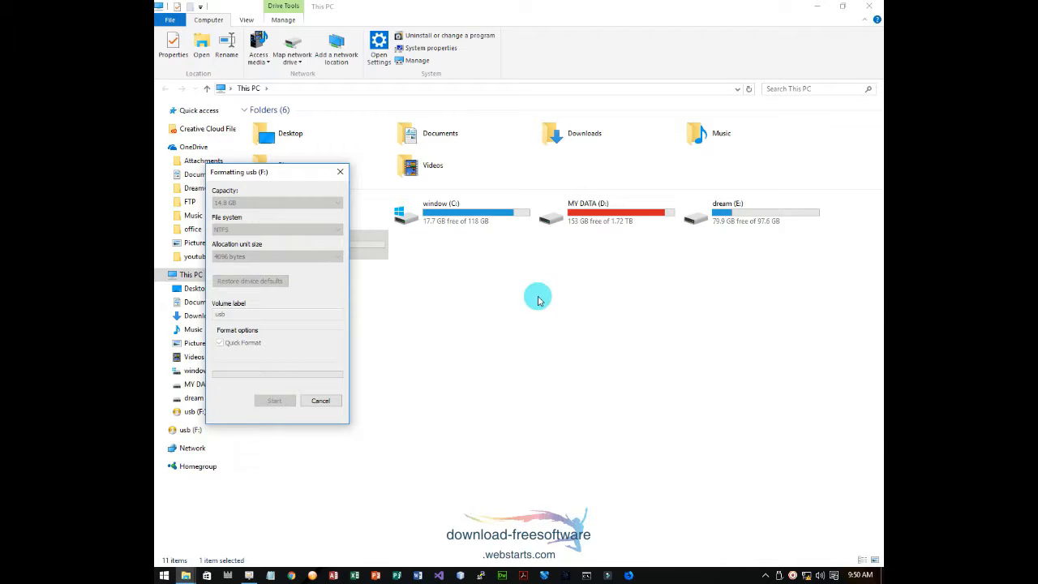
pyautogui.click(590, 287)
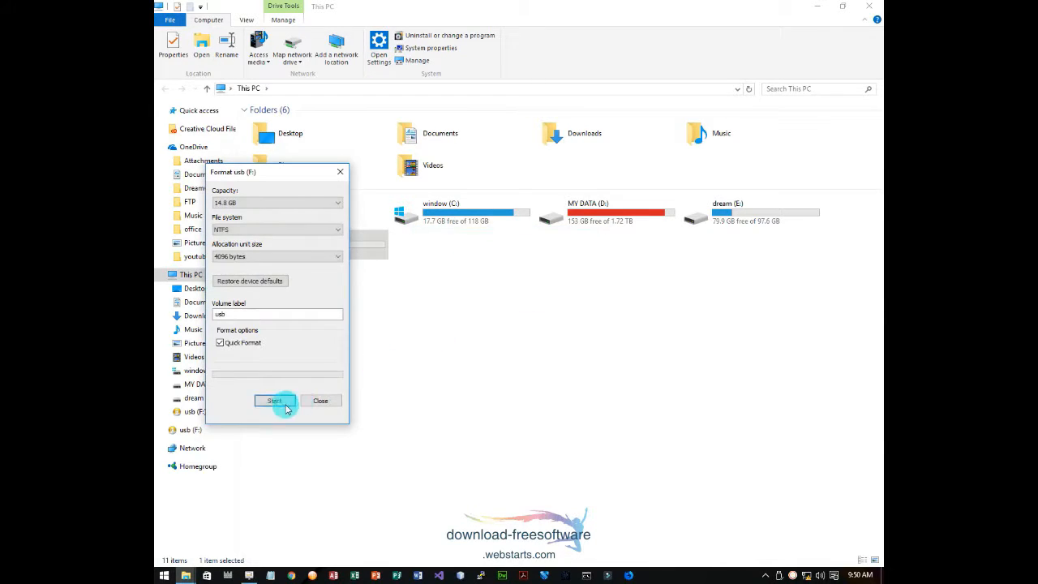
pyautogui.click(325, 399)
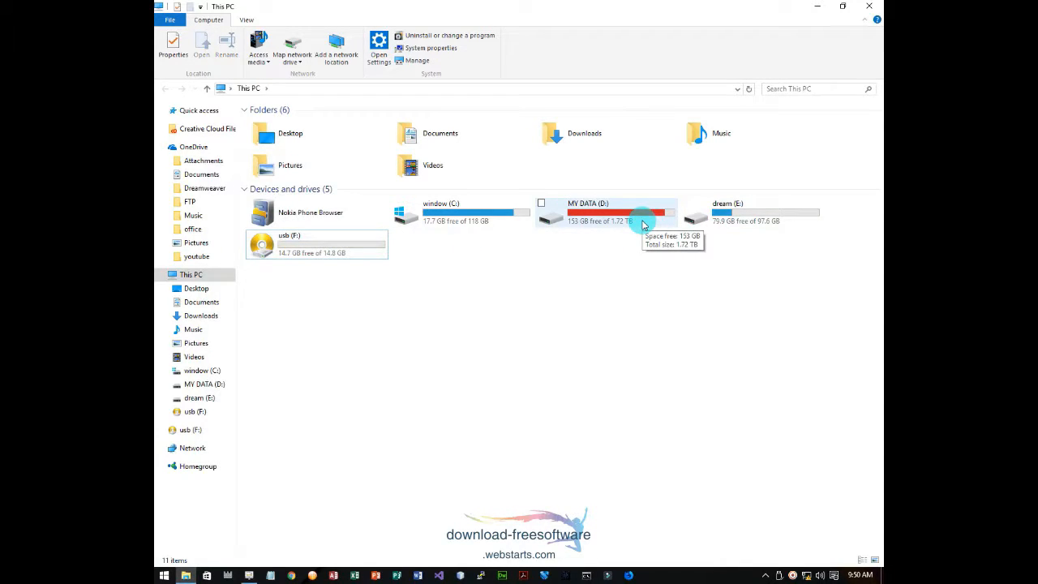
# Step: Launch the 1,597 KB WinSetupFromUSB_1-7 application from NEW Software\winsetup\WinSetupFromUSB-1-7 on MY DATA (D:)
pyautogui.doubleClick(644, 224)
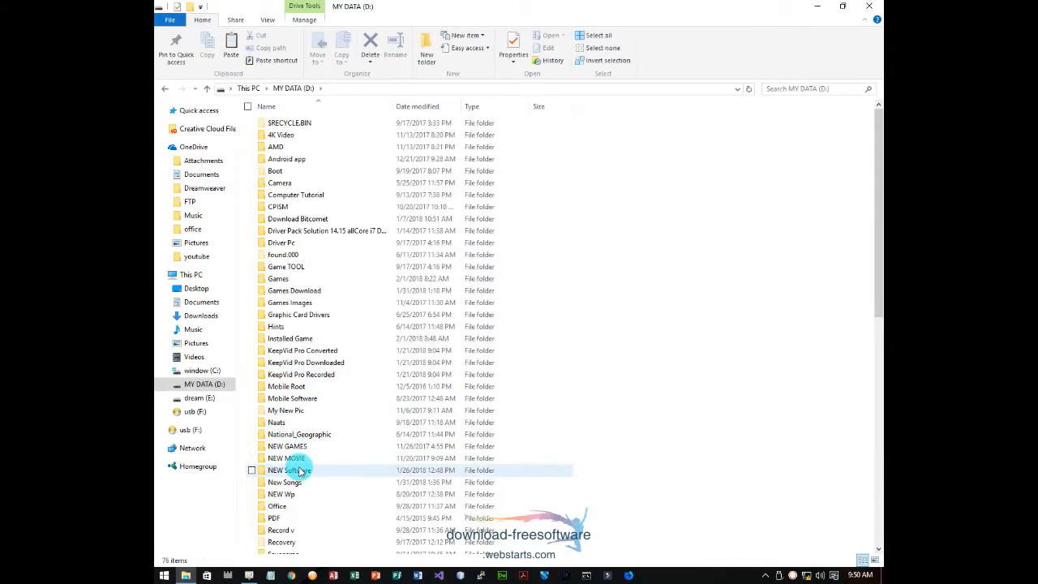
pyautogui.doubleClick(302, 470)
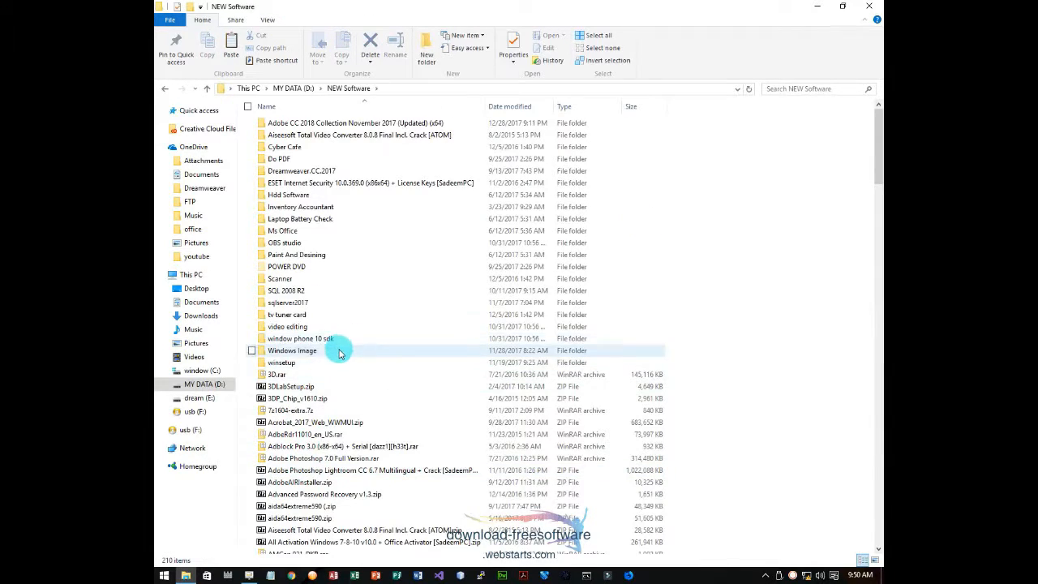
pyautogui.scroll(-13, 339, 353)
pyautogui.scroll(13, 339, 353)
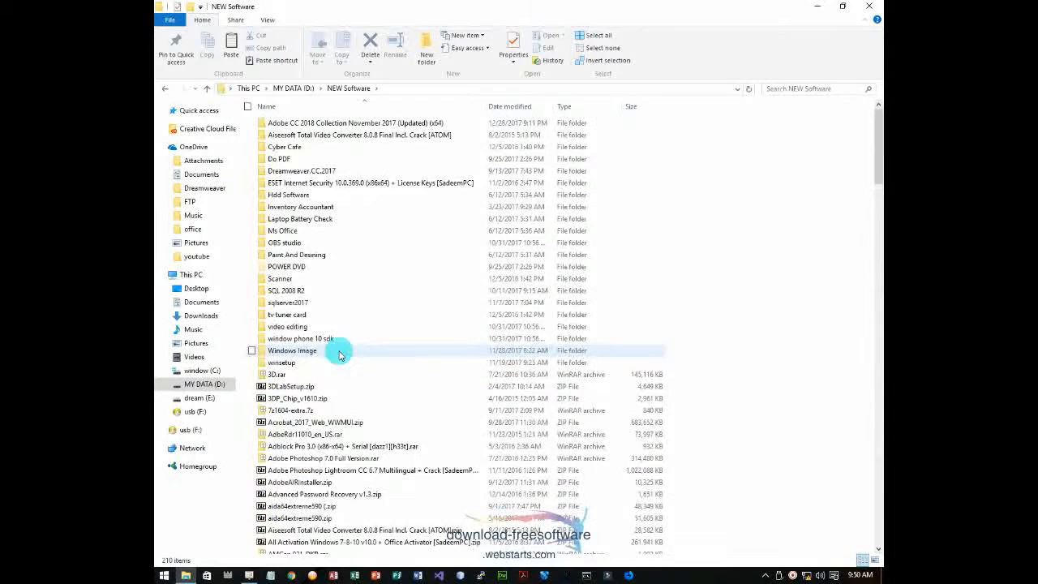
pyautogui.click(298, 362)
pyautogui.doubleClick(297, 362)
pyautogui.doubleClick(313, 125)
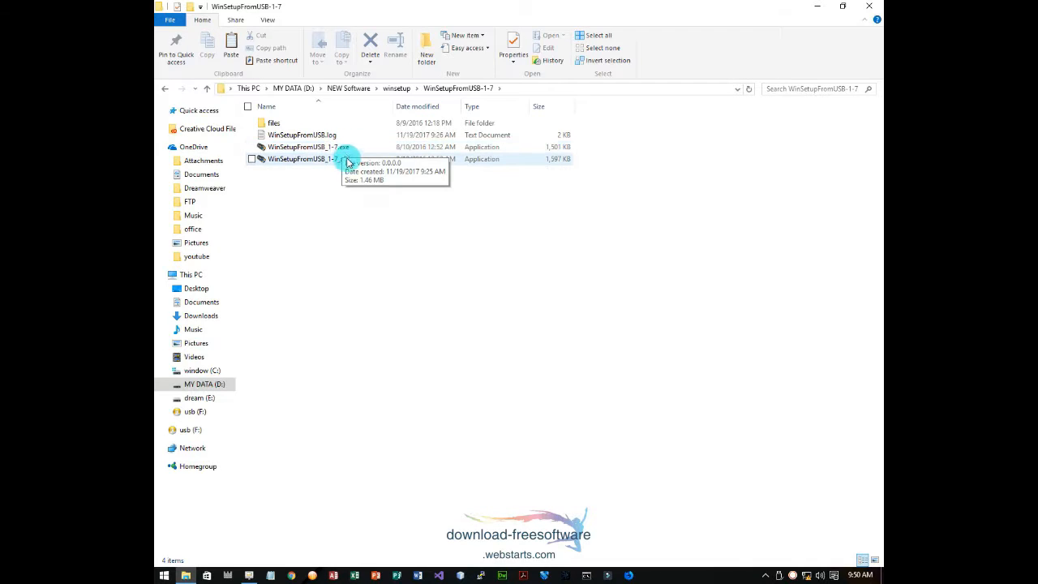
pyautogui.click(347, 163)
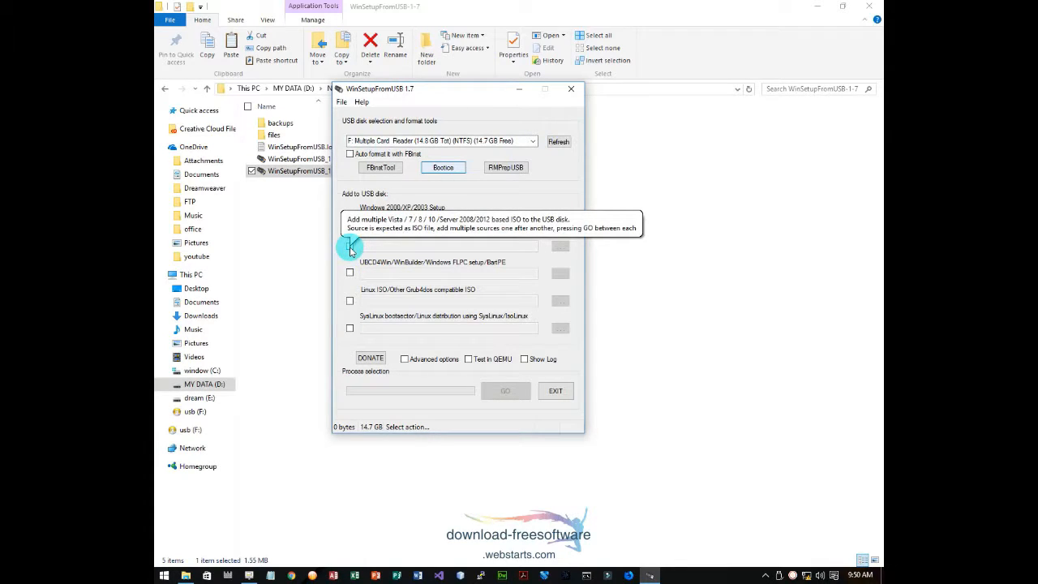
# Step: Enable custom menu names for Vista/7/8/Server sources in the advanced options and close them
pyautogui.click(420, 359)
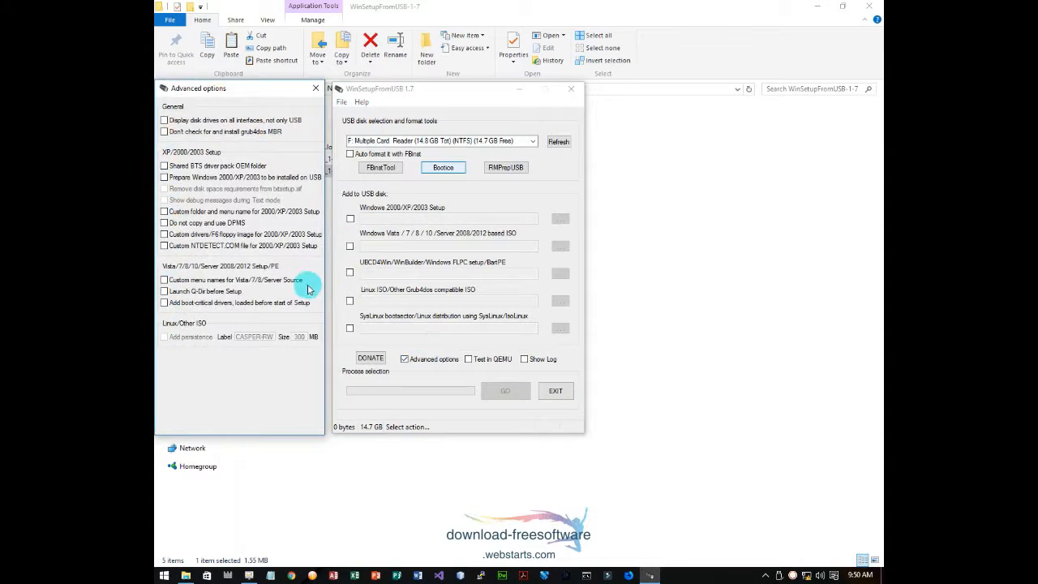
pyautogui.click(165, 279)
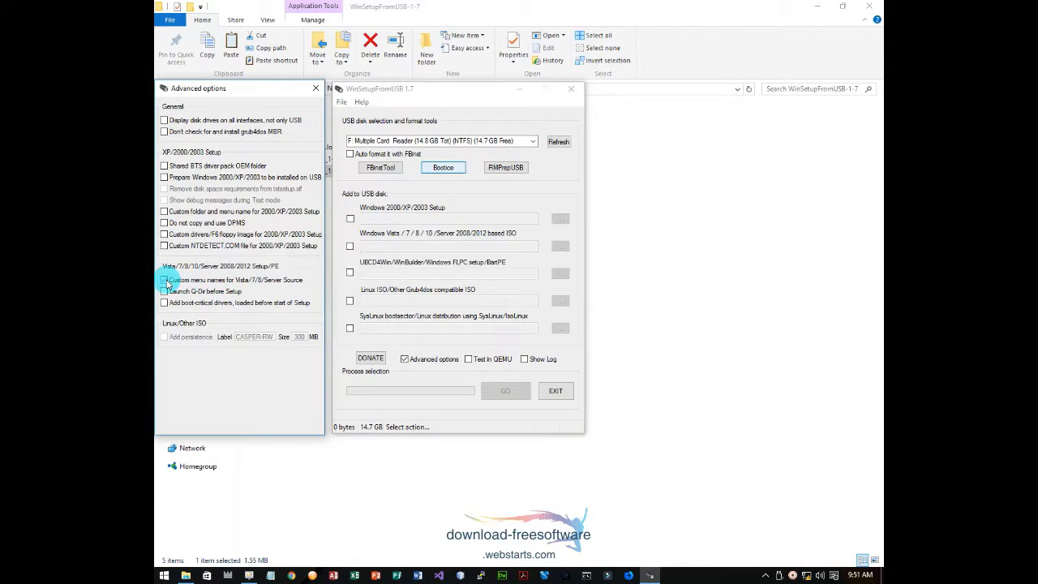
pyautogui.click(316, 90)
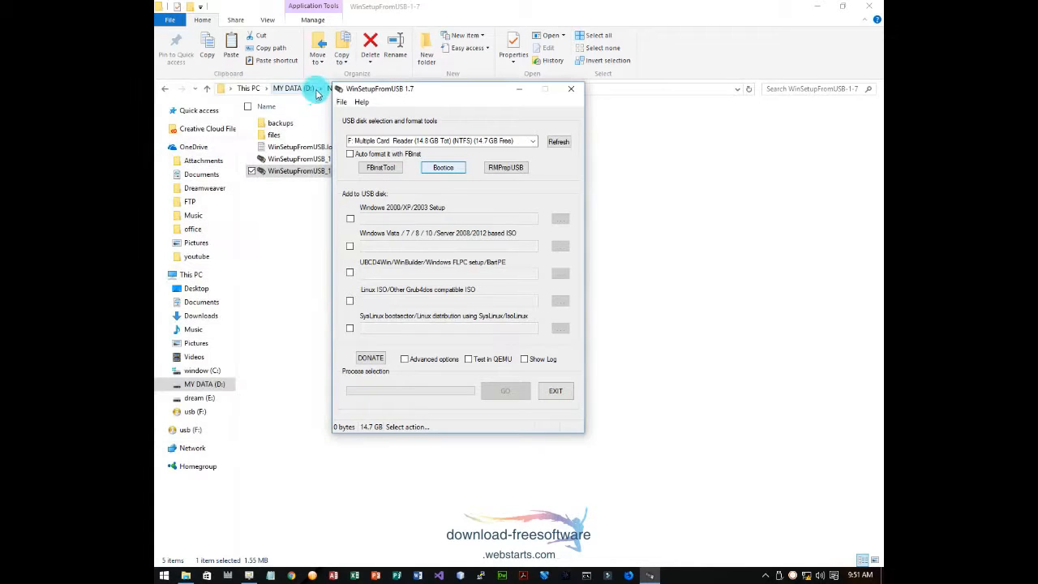
# Step: Add WINDOWS 7 ALL IN ONE(PRE-ACTIVATED).ISO from the Windows Image folder as the Windows Vista/7/8/10 source, accepting the UEFI notice
pyautogui.click(350, 246)
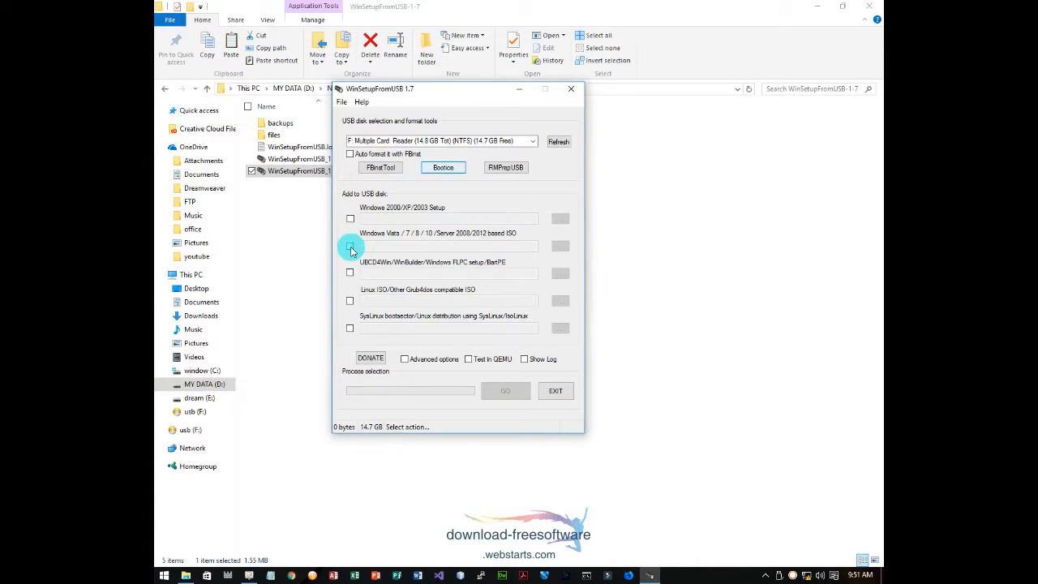
pyautogui.click(560, 246)
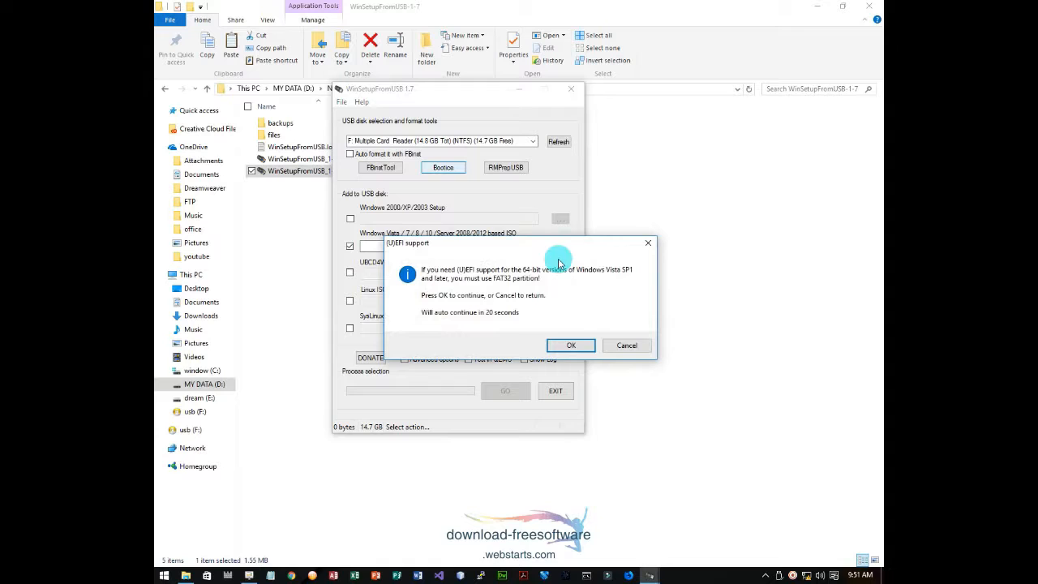
pyautogui.click(574, 344)
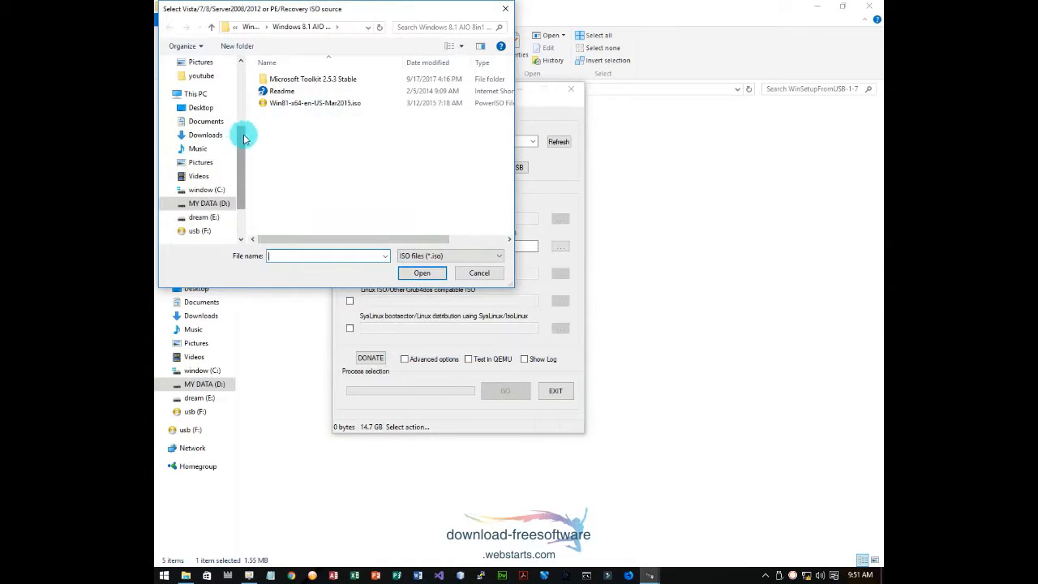
pyautogui.click(251, 28)
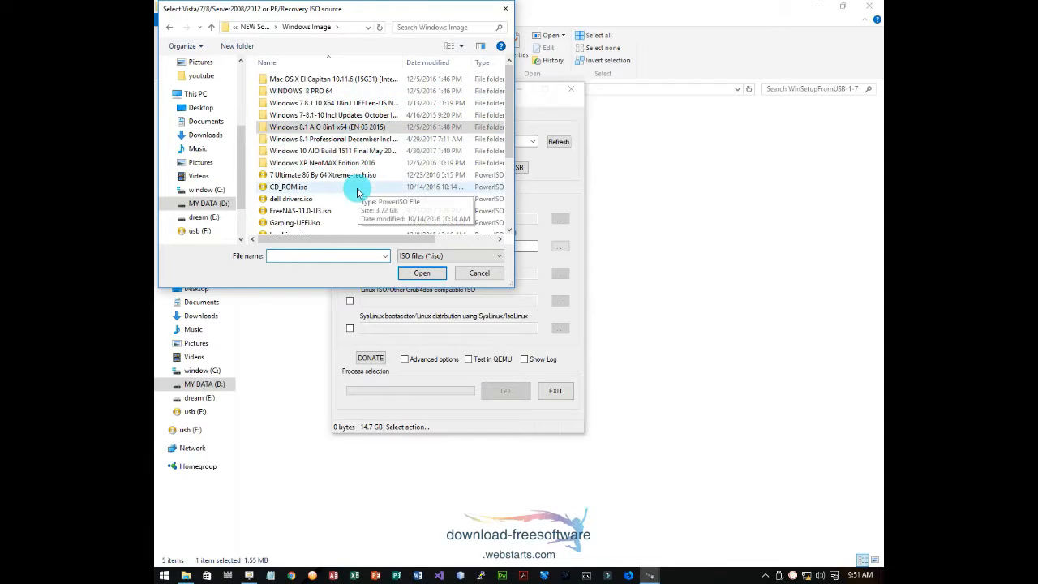
pyautogui.scroll(-3, 357, 192)
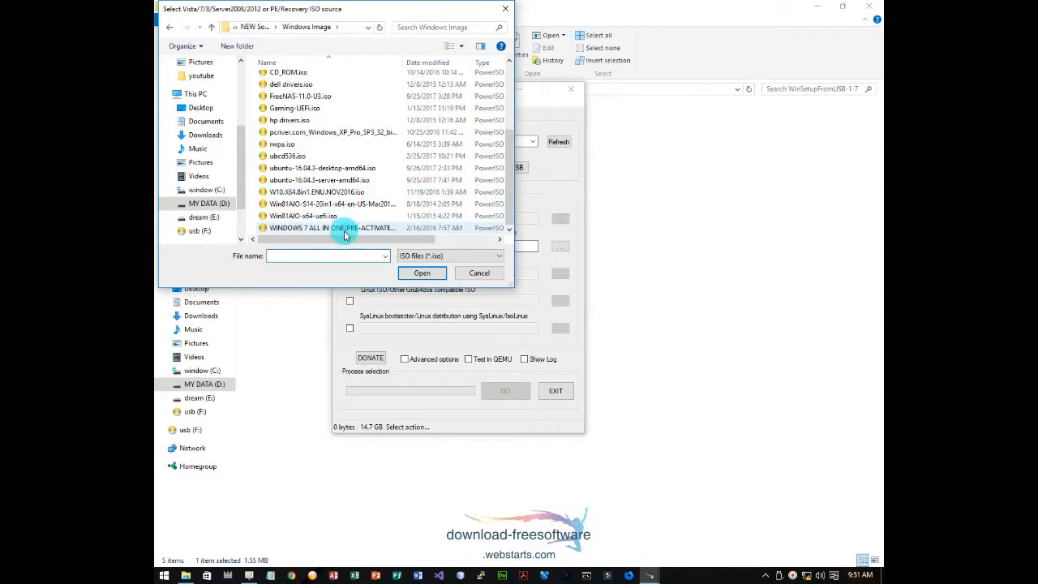
pyautogui.doubleClick(347, 228)
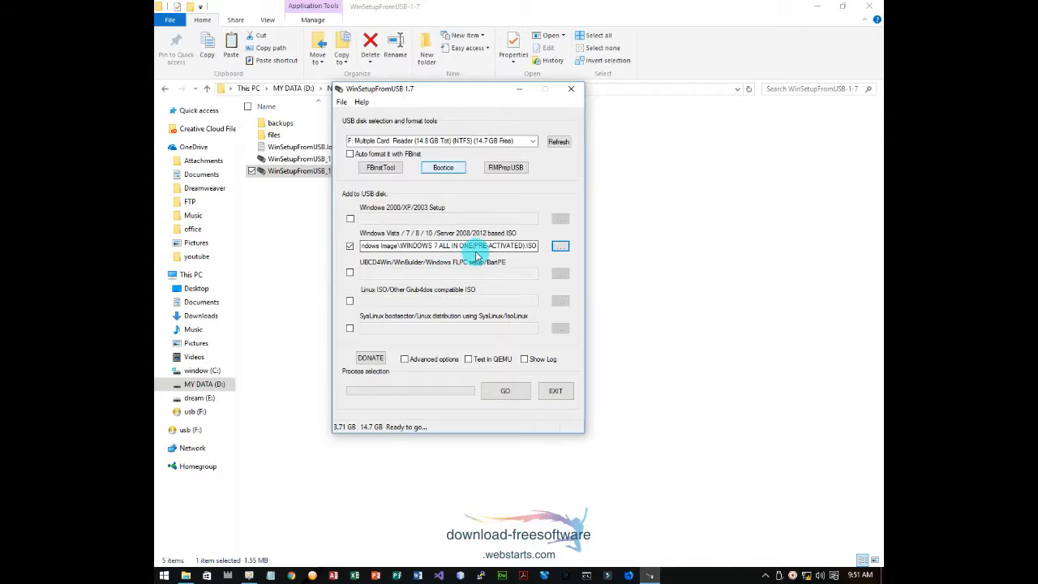
# Step: Begin writing the USB disk and set the custom Windows Setup folder name to Window7
pyautogui.click(507, 392)
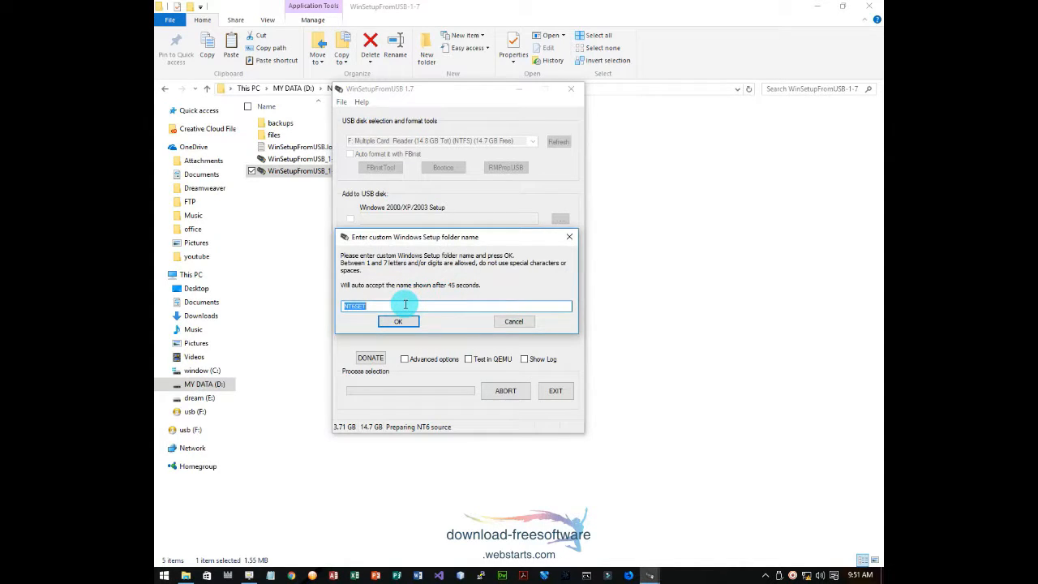
pyautogui.write('win')
pyautogui.press('BackSpace')
pyautogui.press('BackSpace')
pyautogui.press('BackSpace')
pyautogui.write('Window7')
pyautogui.click(406, 322)
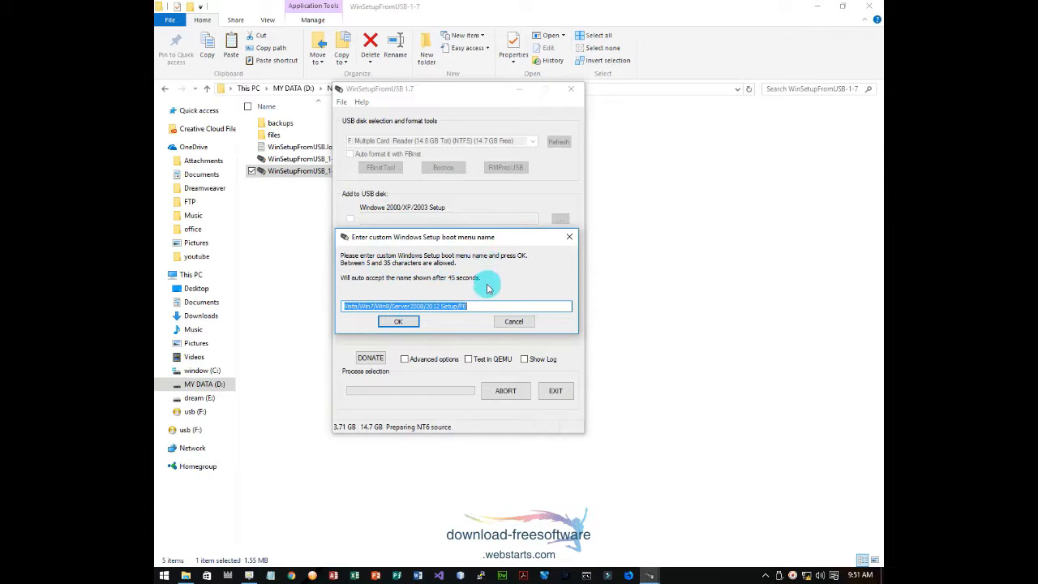
# Step: Set the custom Windows Setup boot menu name to Windows-7 and let the disk preparation continue
pyautogui.click(418, 329)
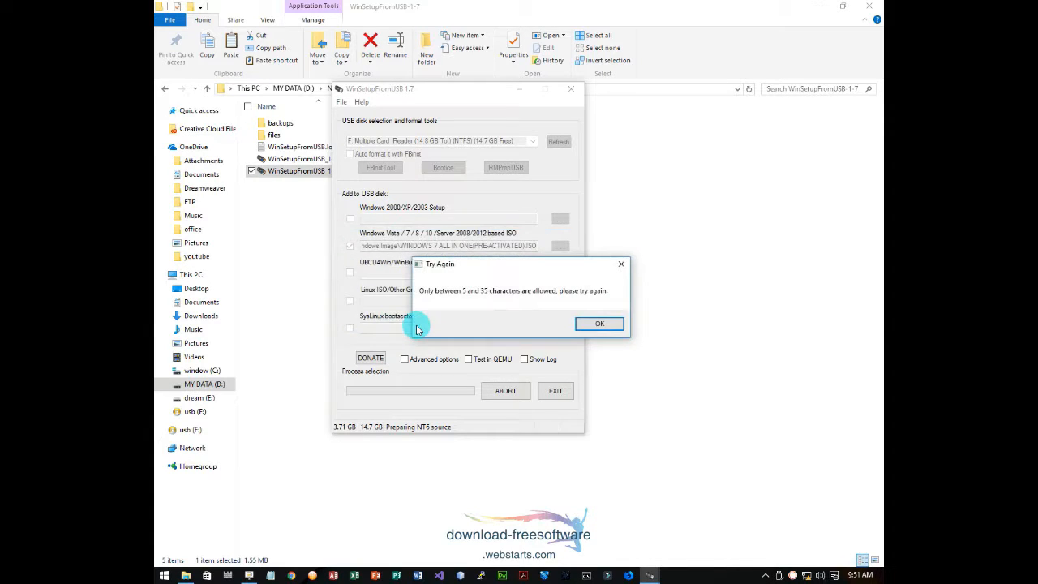
pyautogui.click(598, 325)
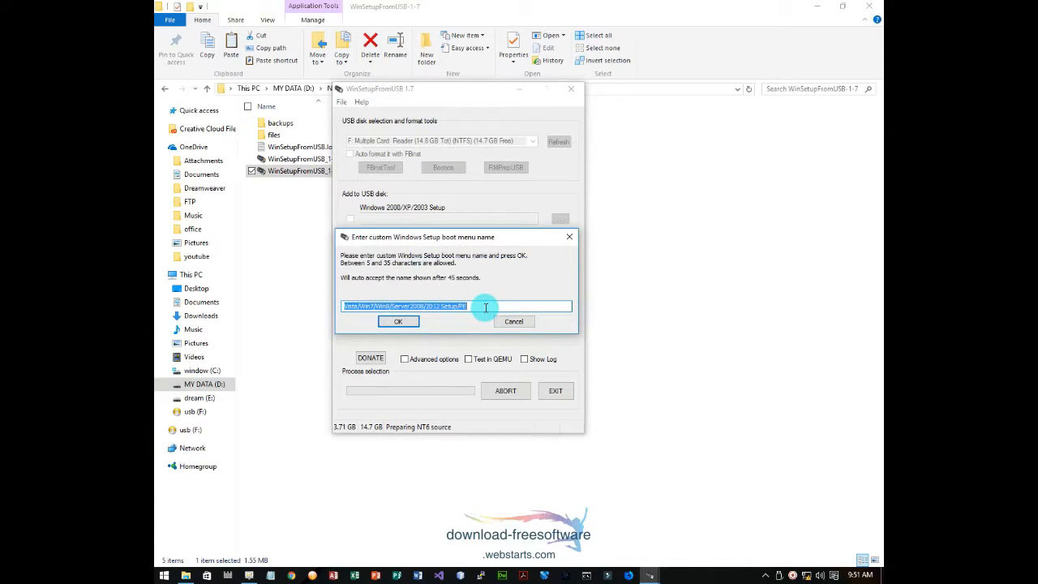
pyautogui.press('BackSpace')
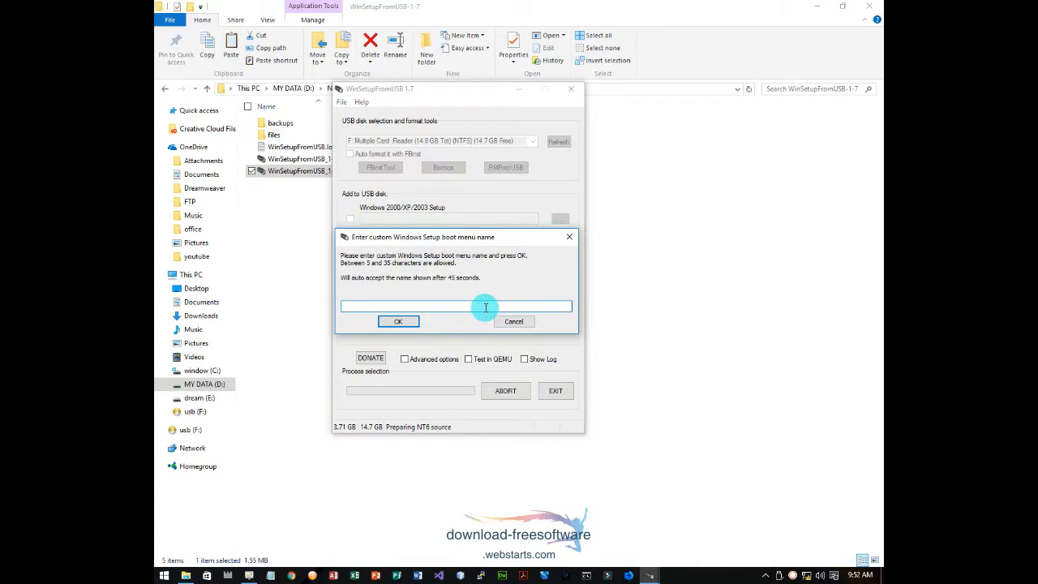
pyautogui.write('Windows-7')
pyautogui.click(403, 320)
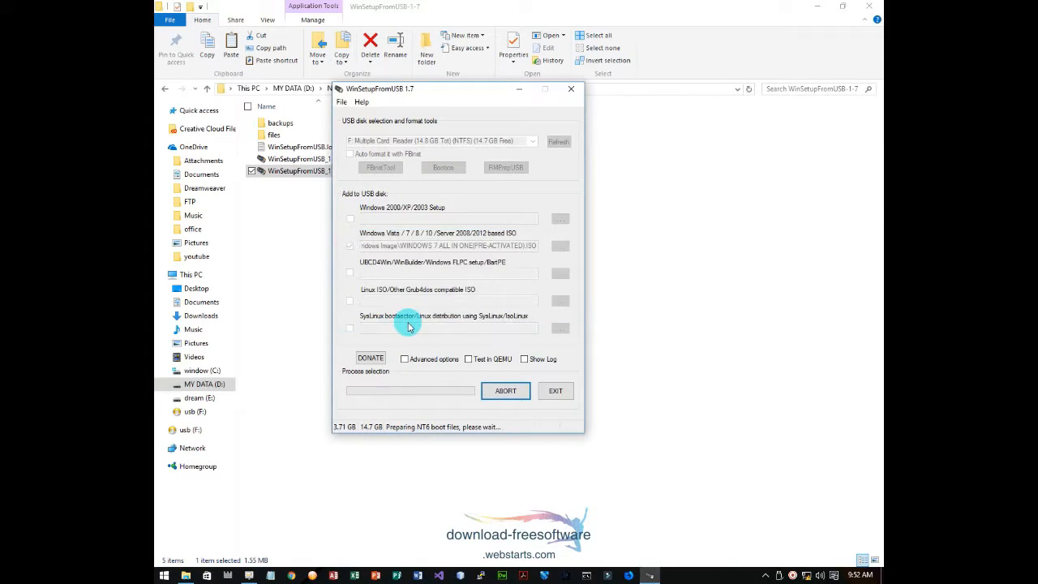